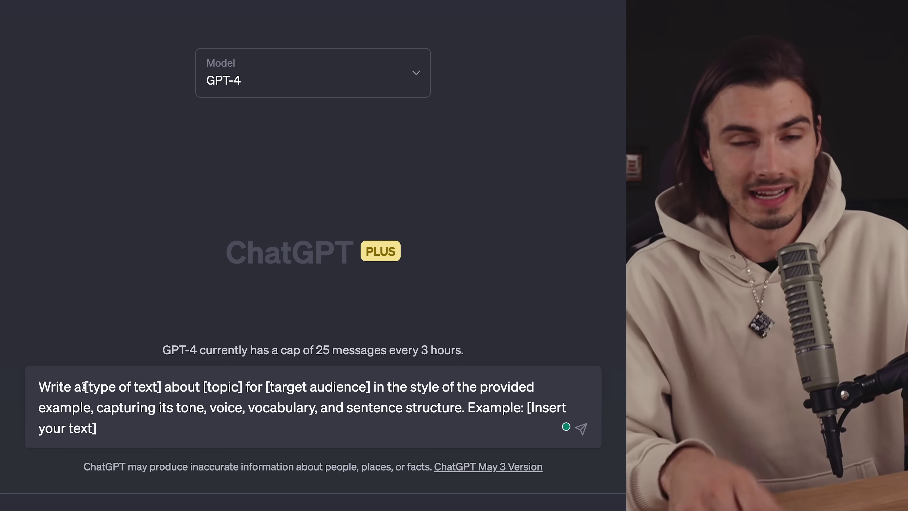
# Select the placeholder text in the GPT-4 message box so it reads '[instructions][context][style]'
pyautogui.moveTo(84, 386); pyautogui.dragTo(162, 387)
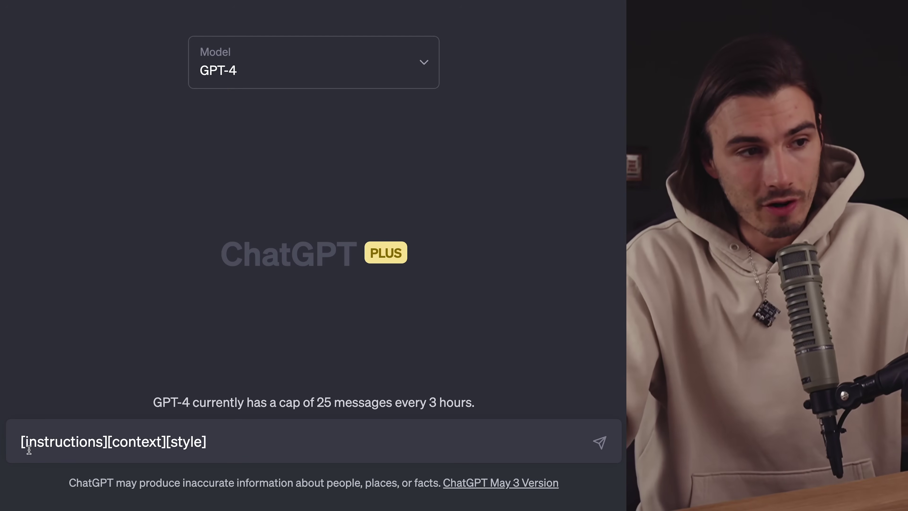
# Restore the prompt skeleton and add the [style] placeholder at its end
pyautogui.moveTo(24, 442); pyautogui.dragTo(165, 448)
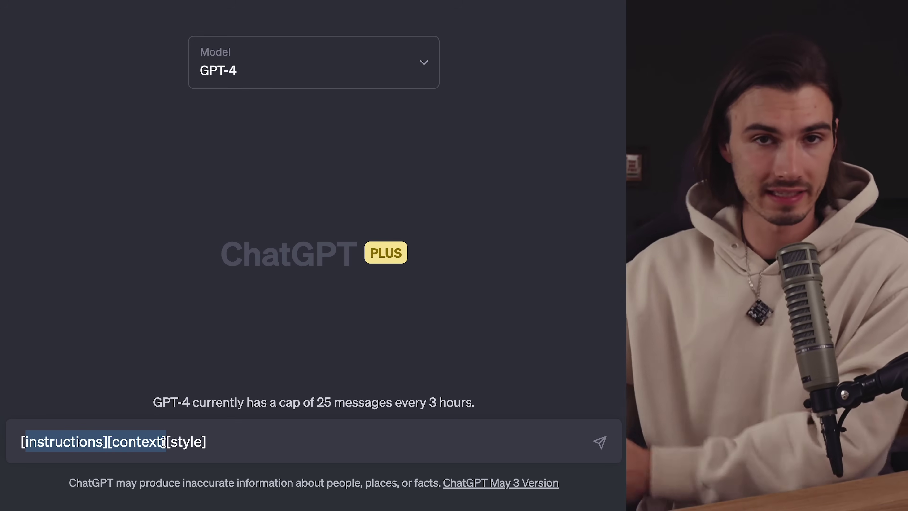
pyautogui.hotkey('ctrl', 'z')
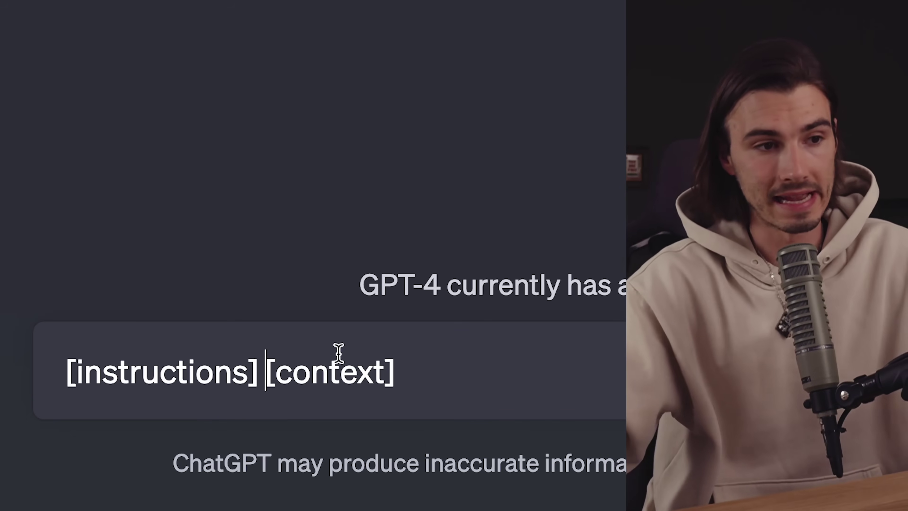
pyautogui.click(495, 367)
pyautogui.write('[sty')
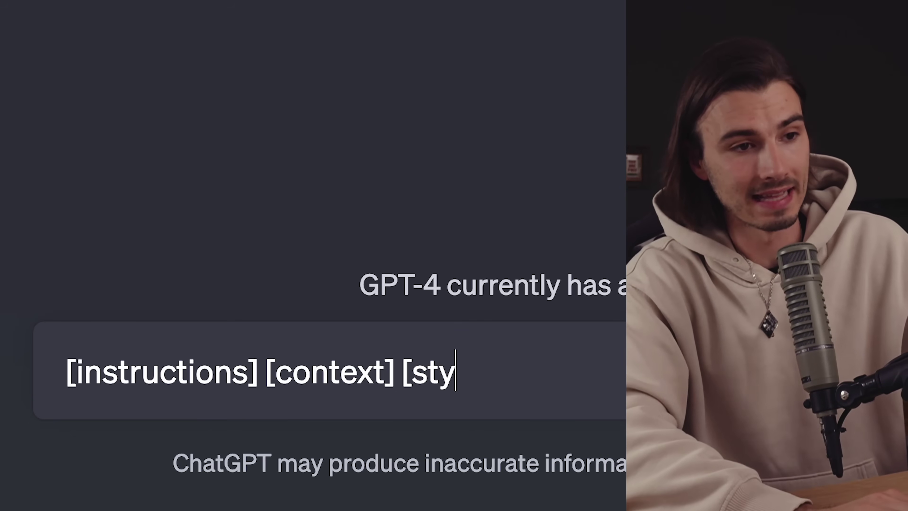
pyautogui.write('le')
pyautogui.write(']')
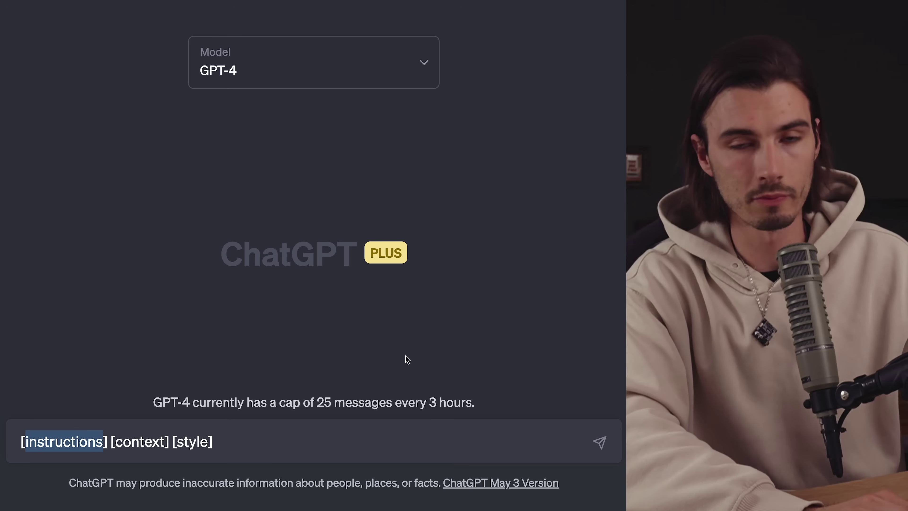
# Fill the placeholders to read 'Write me an email to my boss in the style of Harley Davidson' and strip the brackets
pyautogui.write('Write me an email')
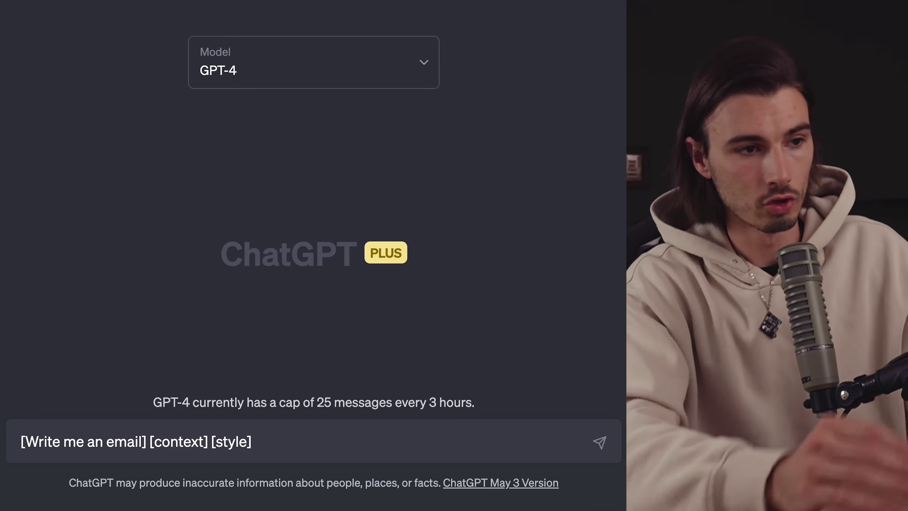
pyautogui.doubleClick(179, 441)
pyautogui.write('to my boss')
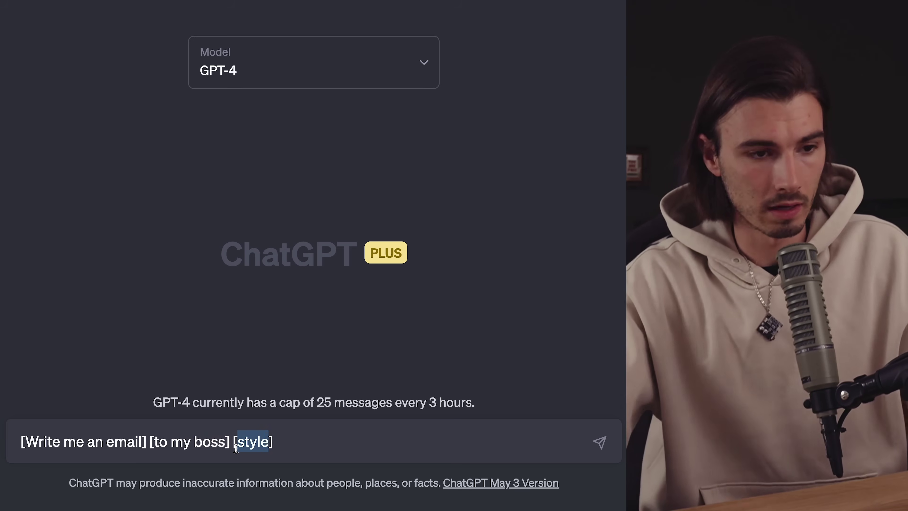
pyautogui.doubleClick(270, 444)
pyautogui.write('in the style of Harley Davidson')
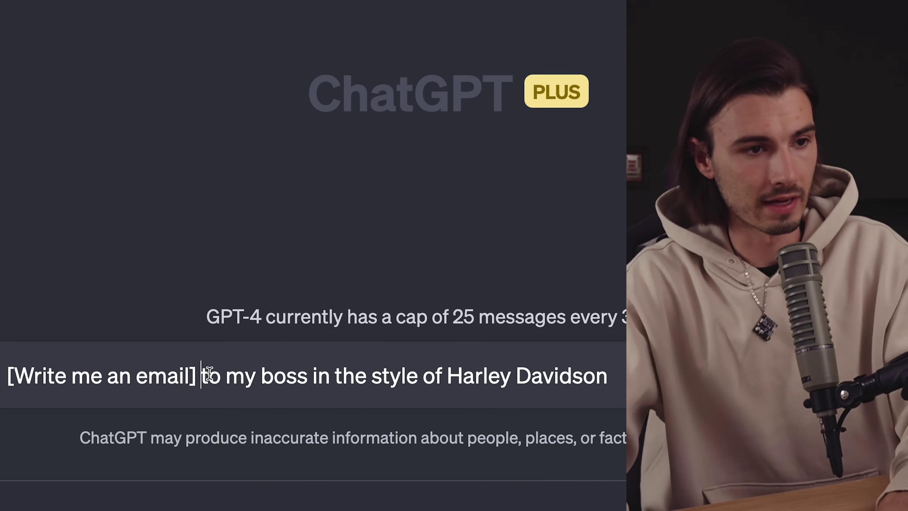
pyautogui.press('BackSpace')
pyautogui.press('BackSpace')
pyautogui.press('Home')
pyautogui.press('Delete')
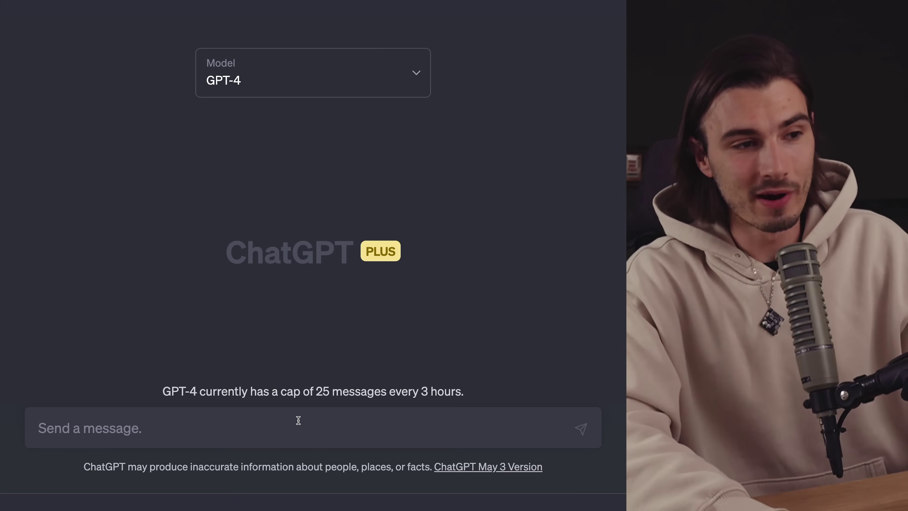
# Paste the template 'Write a [type of text] about [topic]… Example: [Insert your text]' into the message box
pyautogui.write('Write a [type of text] about [topic] for [target audience] in the style of the provided example, capturing its tone, voice, vocabulary, and sentence structure. Example: [Insert your text]')
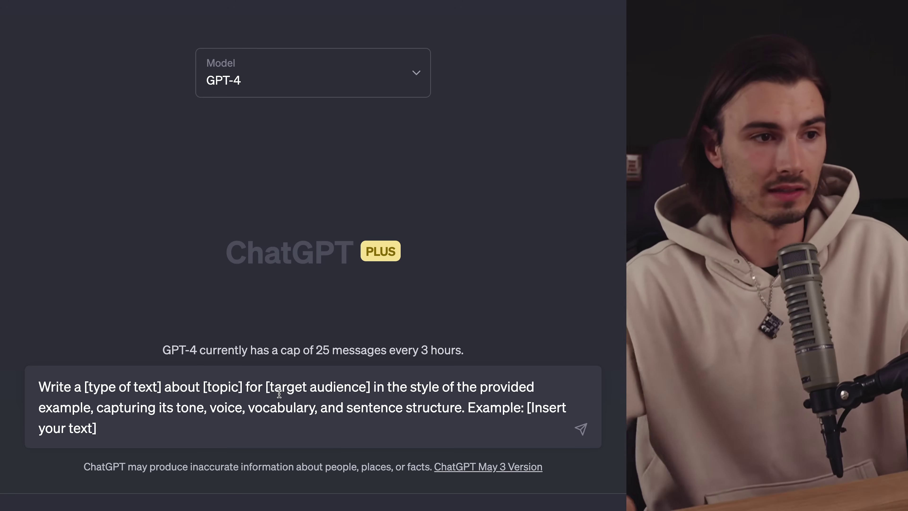
pyautogui.click(53, 396)
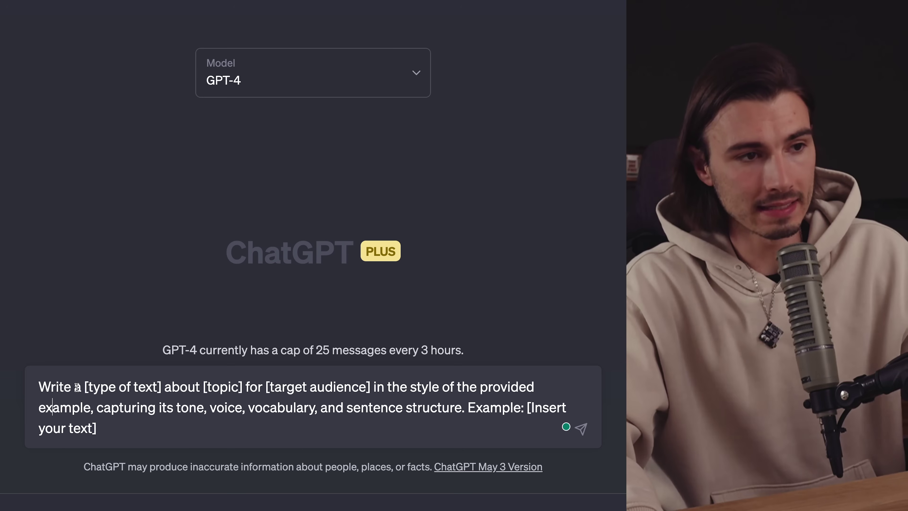
pyautogui.moveTo(84, 387); pyautogui.dragTo(163, 393)
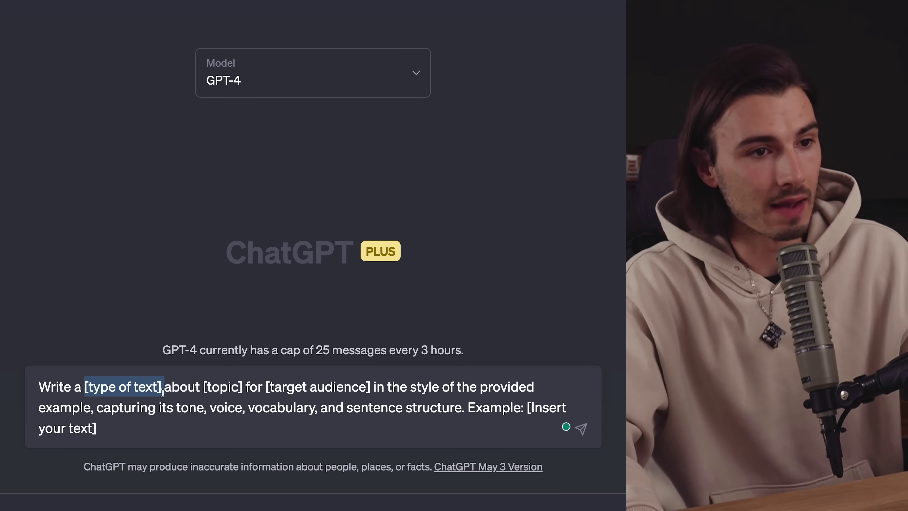
pyautogui.click(243, 389)
# Review the [topic] and Example placeholders, then select [type of text] for replacement
pyautogui.moveTo(243, 389); pyautogui.dragTo(105, 387)
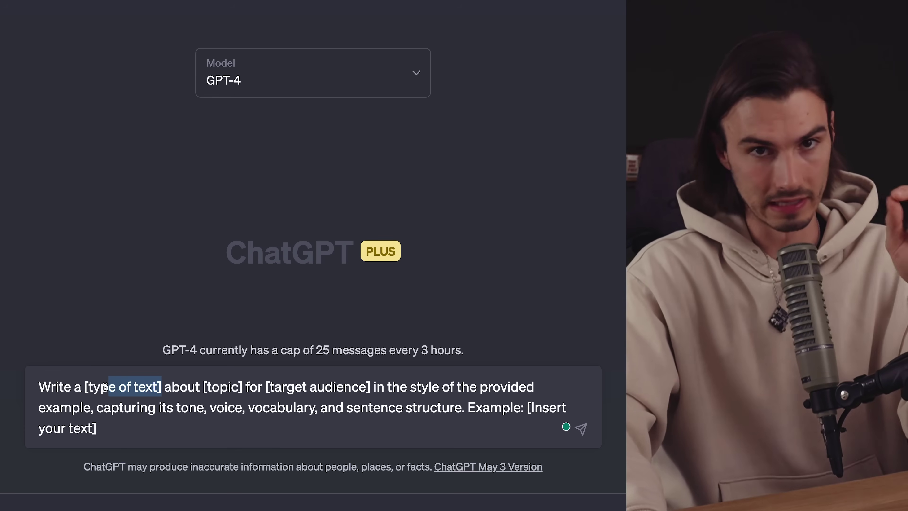
pyautogui.click(378, 386)
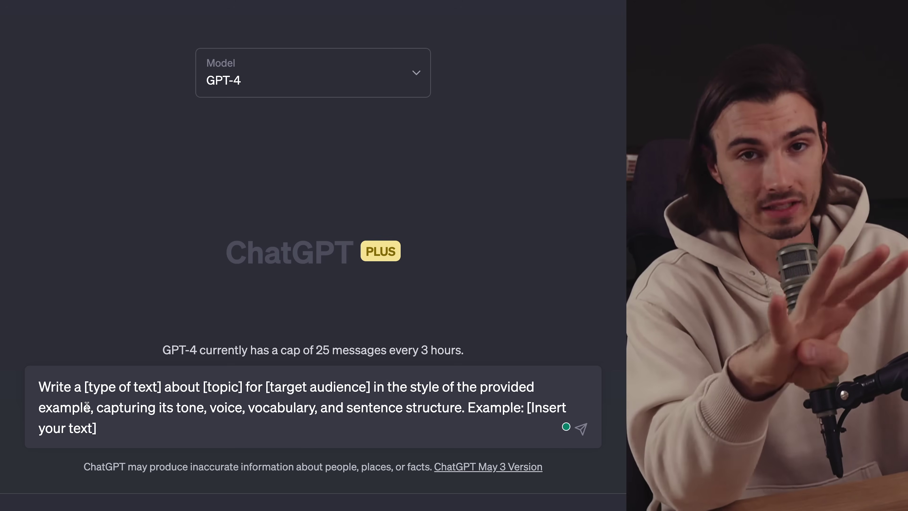
pyautogui.moveTo(468, 404); pyautogui.dragTo(542, 443)
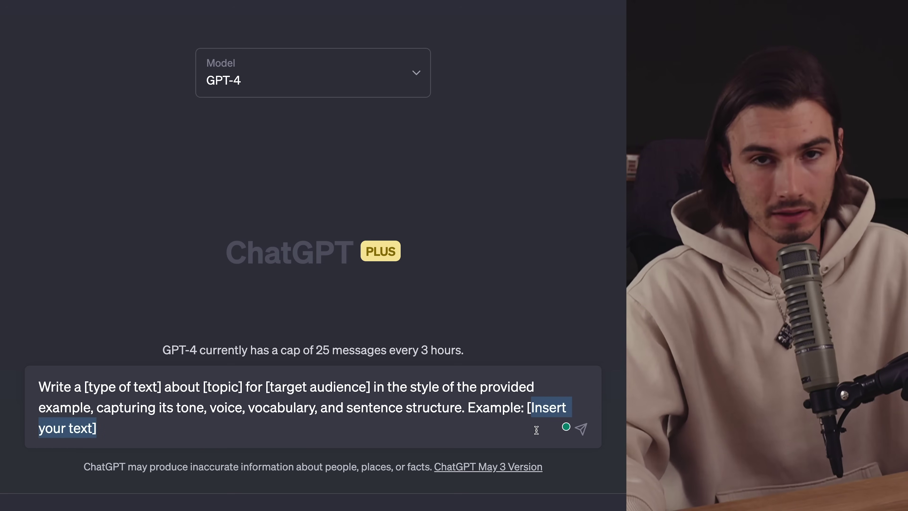
pyautogui.click(537, 430)
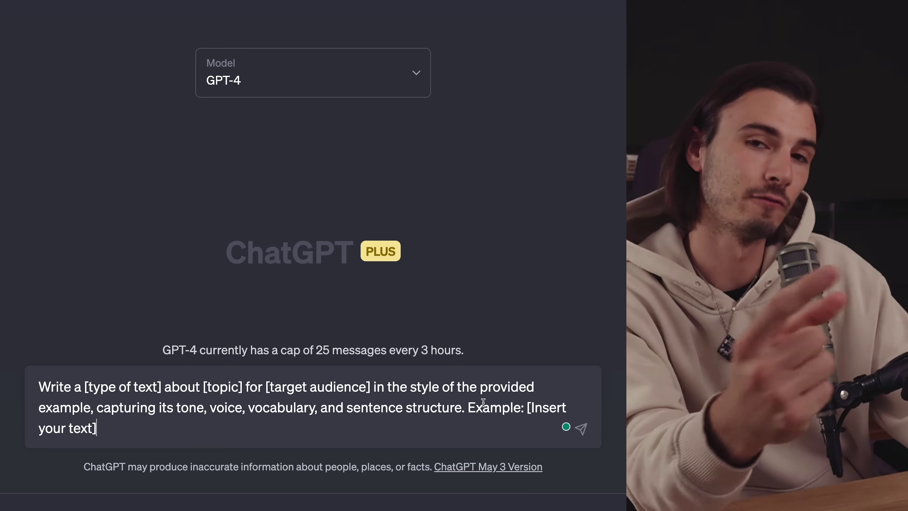
pyautogui.moveTo(85, 386); pyautogui.dragTo(161, 388)
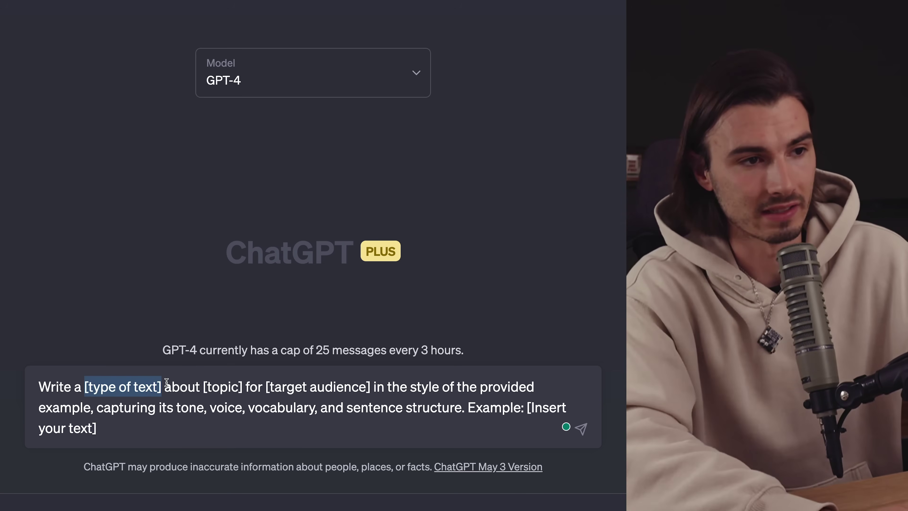
# Replace the placeholders with 'an email', 'the bad coffee at the office' and 'my boss'
pyautogui.press('BackSpace')
pyautogui.press('BackSpace')
pyautogui.write('n email')
pyautogui.moveTo(165, 403); pyautogui.dragTo(207, 406)
pyautogui.write('the bad coffee at the office')
pyautogui.moveTo(352, 387); pyautogui.dragTo(458, 387)
pyautogui.write('my boss')
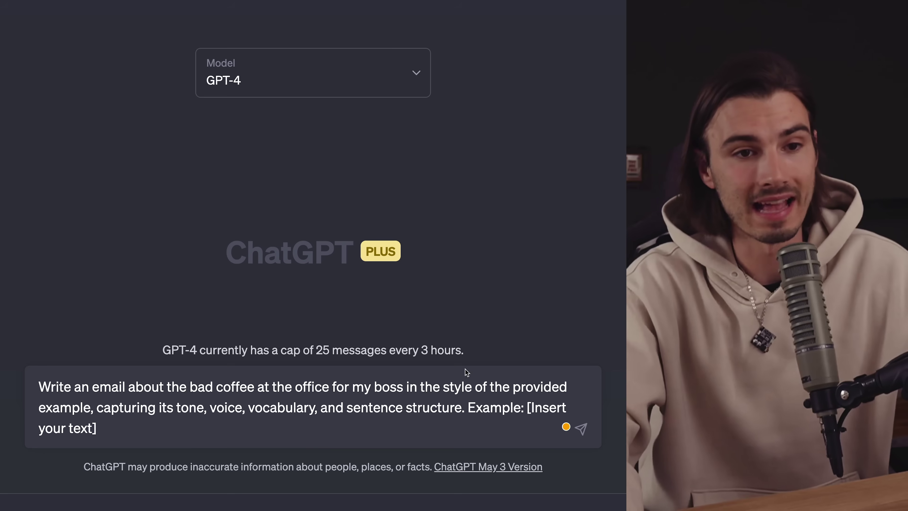
# Paste the example moving story over [Insert your text] and send the prompt to GPT-4
pyautogui.doubleClick(537, 410)
pyautogui.click(103, 442)
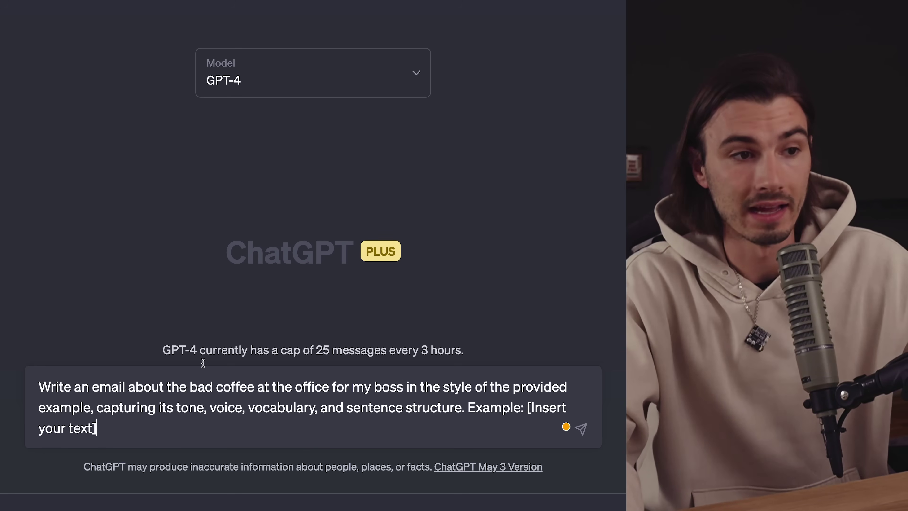
pyautogui.moveTo(111, 425); pyautogui.dragTo(526, 408)
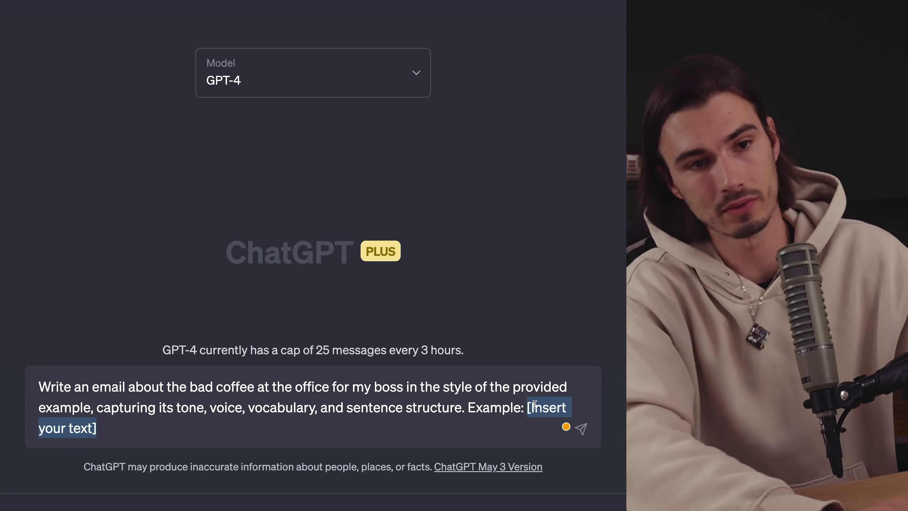
pyautogui.press('super+v')
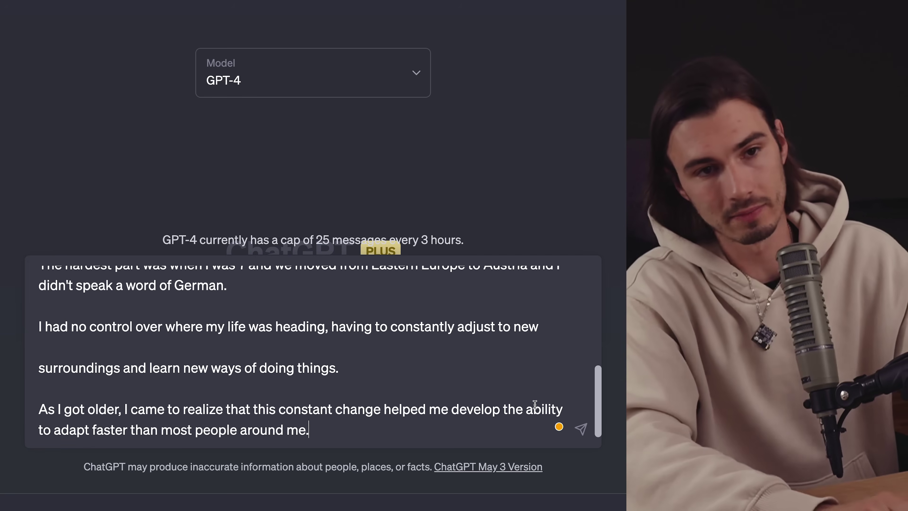
pyautogui.scroll(10, 415, 322)
pyautogui.scroll(-5, 330, 286)
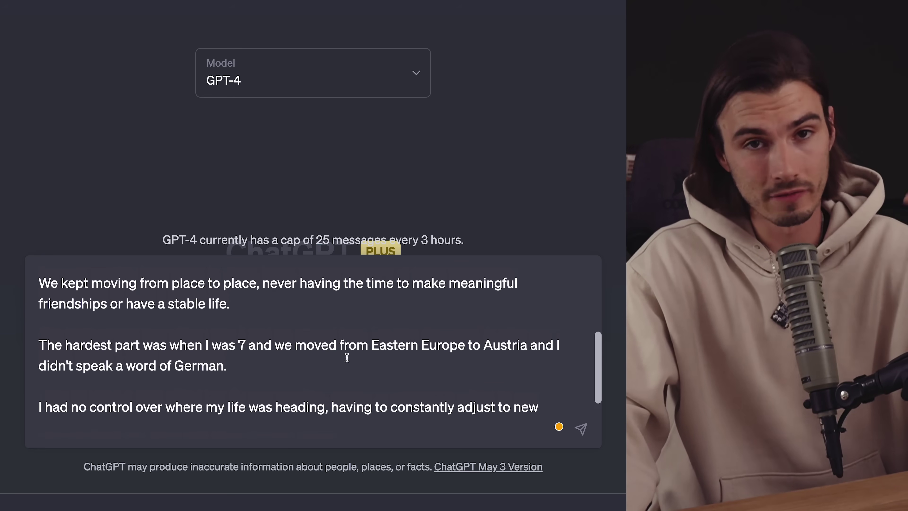
pyautogui.scroll(-2, 347, 357)
pyautogui.scroll(7, 347, 359)
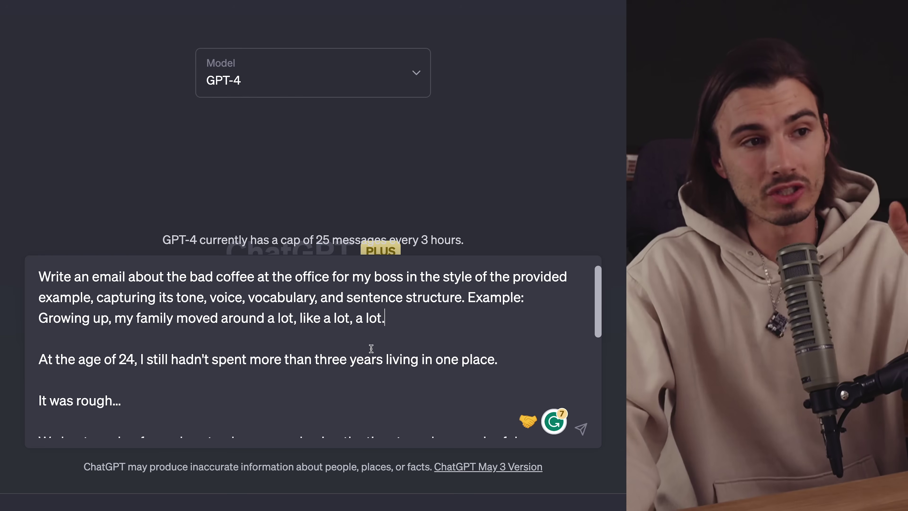
pyautogui.click(584, 430)
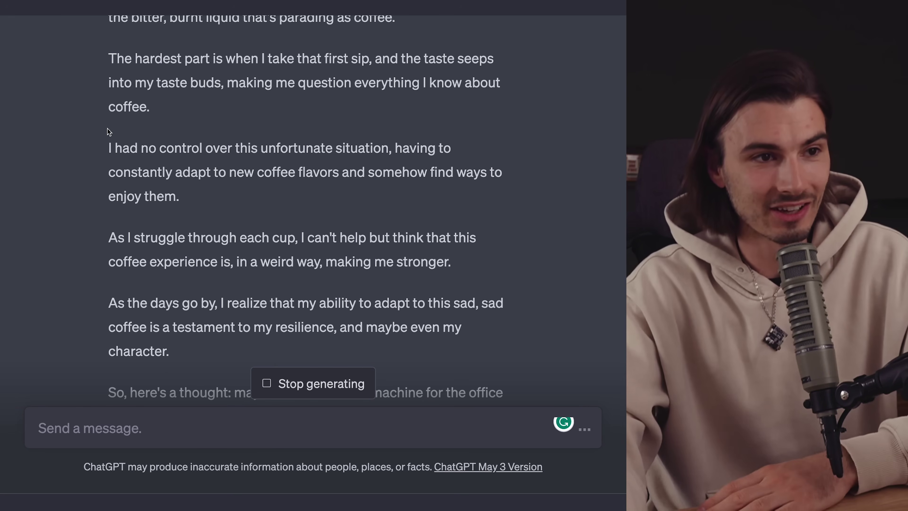
# Scroll back through the generated email and earlier prompt, highlighting passages such as 'sentence structure'
pyautogui.scroll(12, 176, 204)
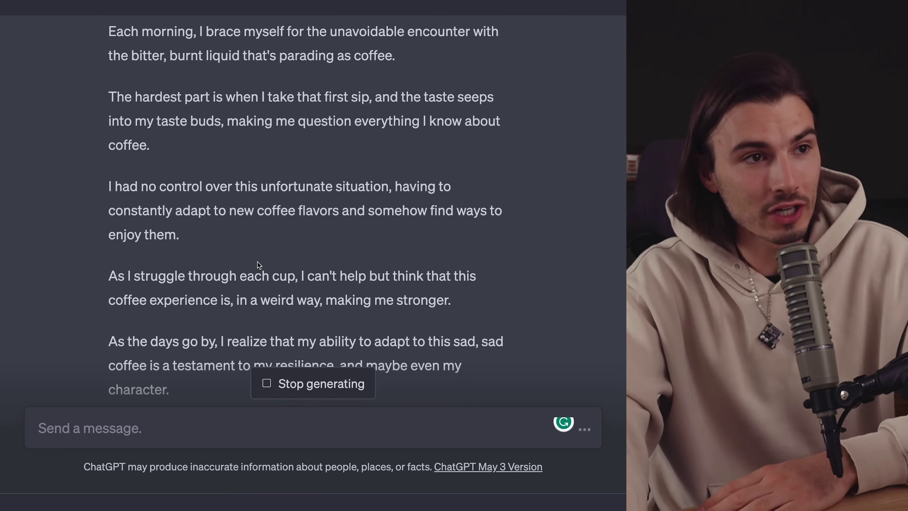
pyautogui.moveTo(113, 290); pyautogui.dragTo(247, 343)
pyautogui.scroll(15, 247, 343)
pyautogui.moveTo(140, 181); pyautogui.dragTo(416, 258)
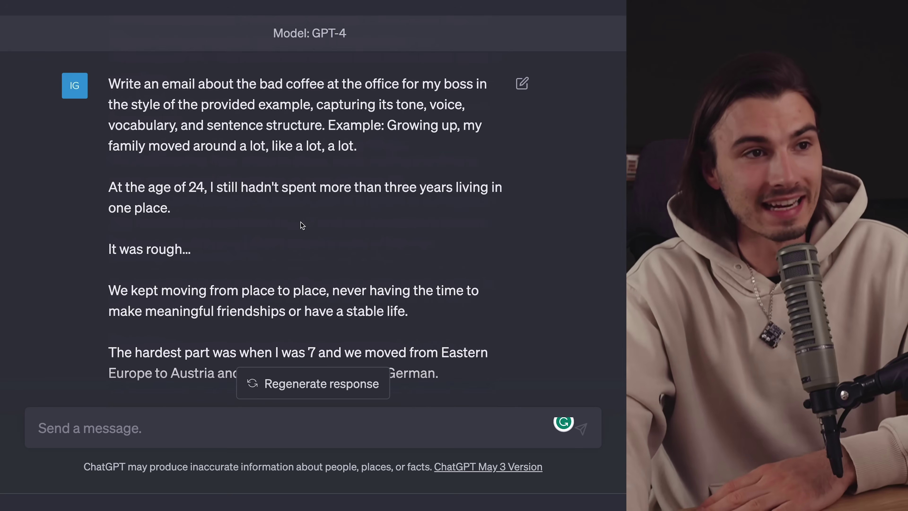
pyautogui.moveTo(210, 124); pyautogui.dragTo(328, 130)
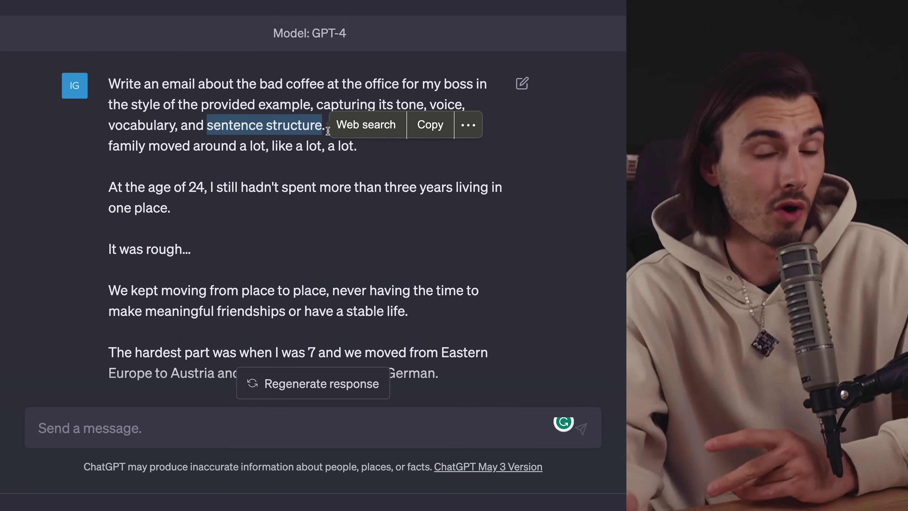
pyautogui.click(204, 65)
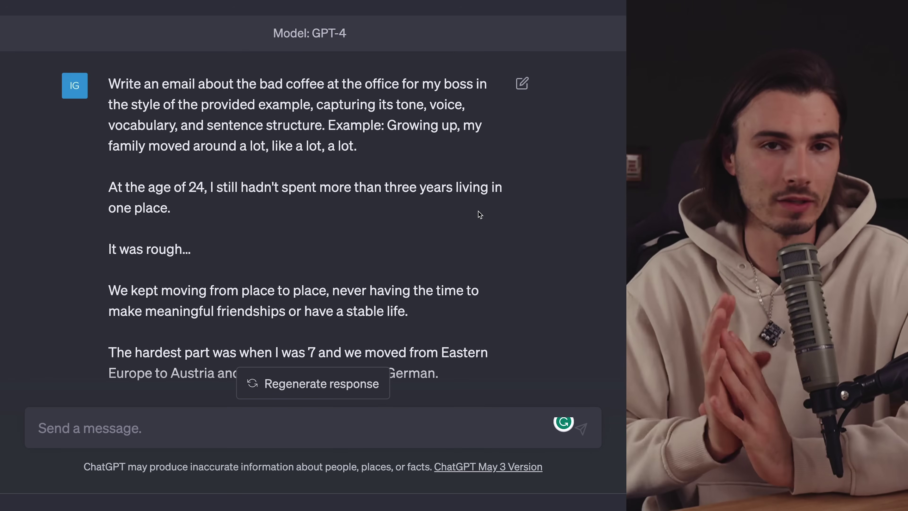
pyautogui.scroll(-20, 401, 283)
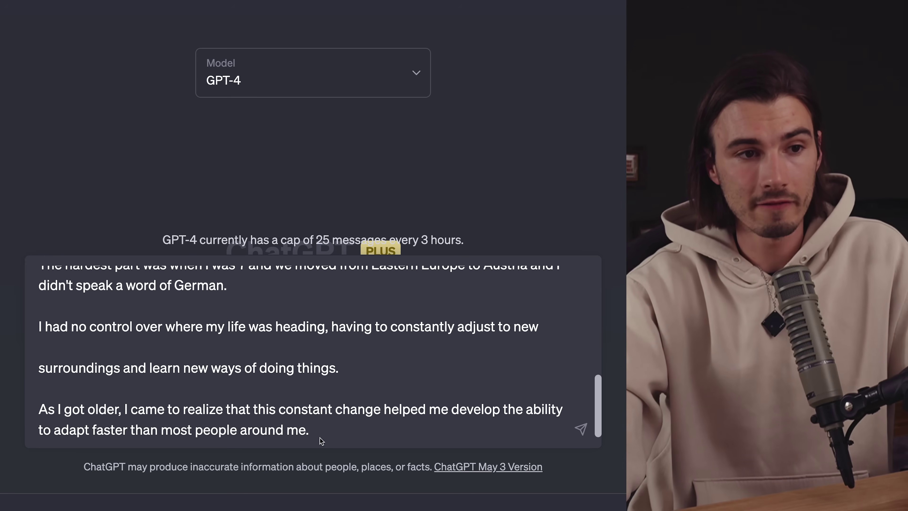
# Send the prompt asking GPT-4 to analyze the example's tone, voice, vocabulary and sentence structure
pyautogui.moveTo(284, 426); pyautogui.dragTo(26, 223)
pyautogui.click(369, 360)
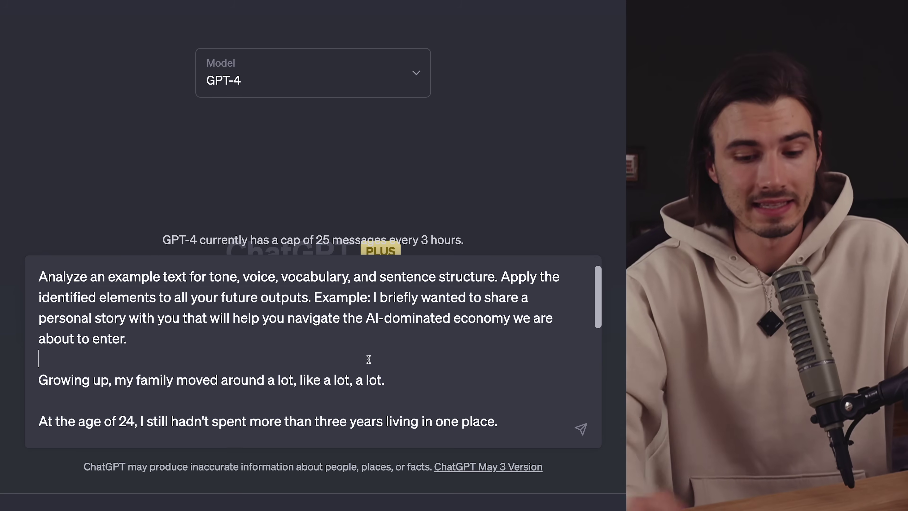
pyautogui.press('Return')
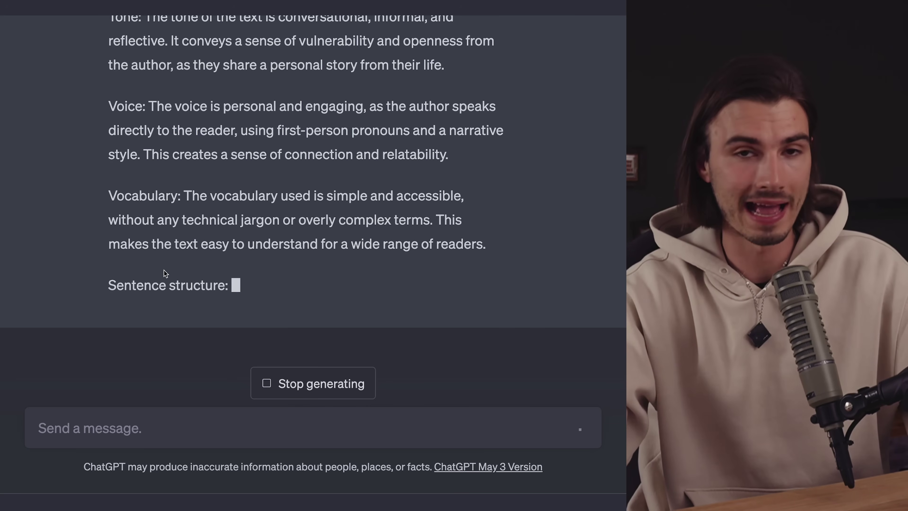
# Read through GPT-4's analysis, highlighting the tone, voice and vocabulary passages
pyautogui.scroll(3, 210, 225)
pyautogui.scroll(1, 210, 225)
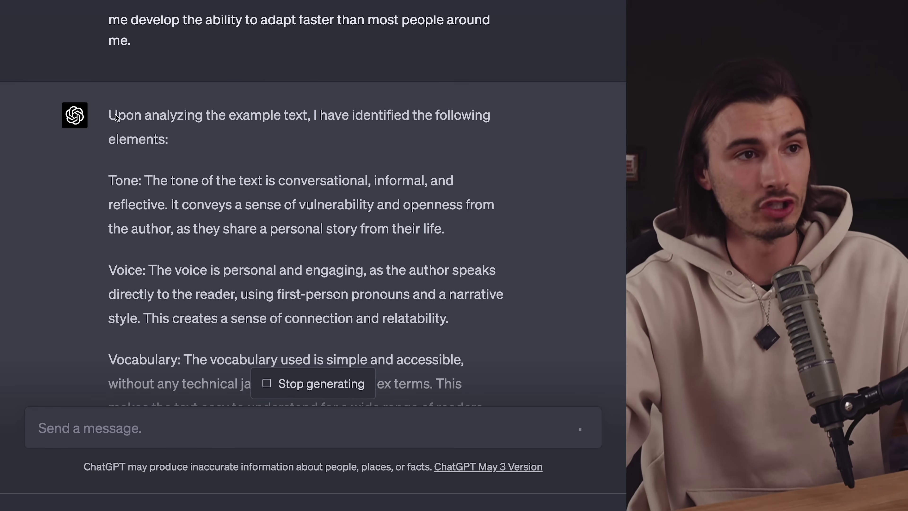
pyautogui.scroll(-1, 111, 183)
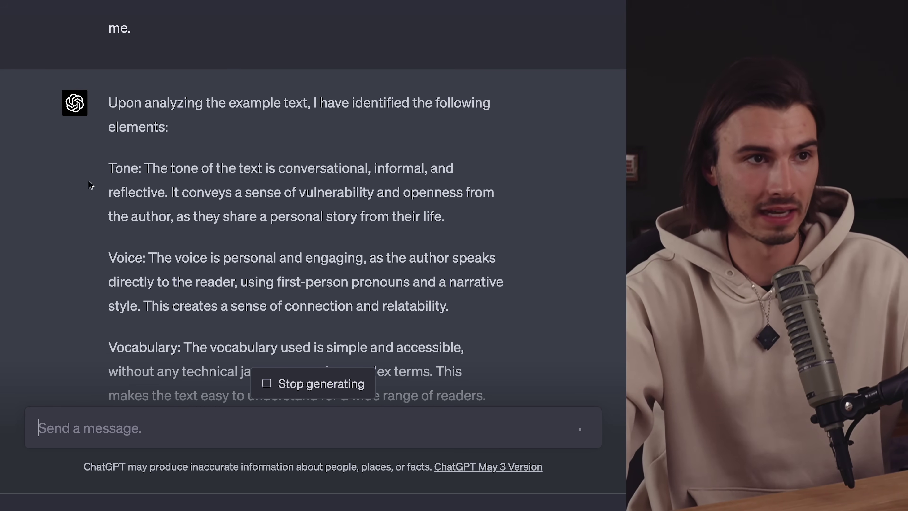
pyautogui.scroll(-1, 199, 225)
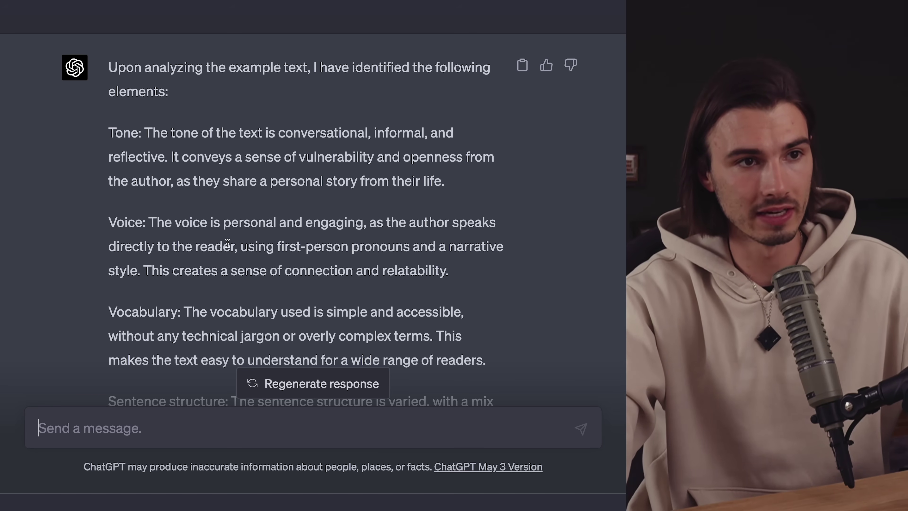
pyautogui.scroll(-1, 228, 244)
pyautogui.moveTo(184, 265); pyautogui.dragTo(467, 265)
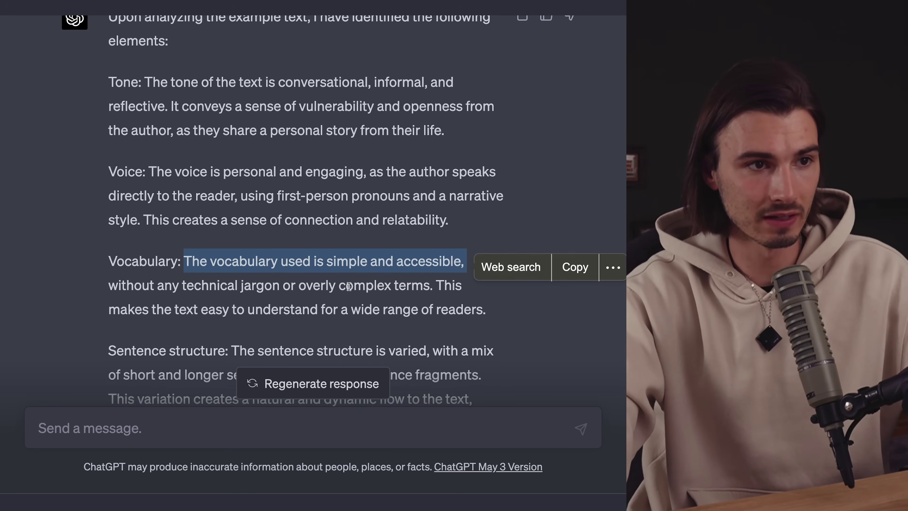
pyautogui.scroll(-2, 349, 286)
pyautogui.moveTo(108, 213); pyautogui.dragTo(431, 215)
pyautogui.click(306, 245)
# Continue to the sentence structure section and the closing promise to match the style
pyautogui.scroll(-1, 306, 245)
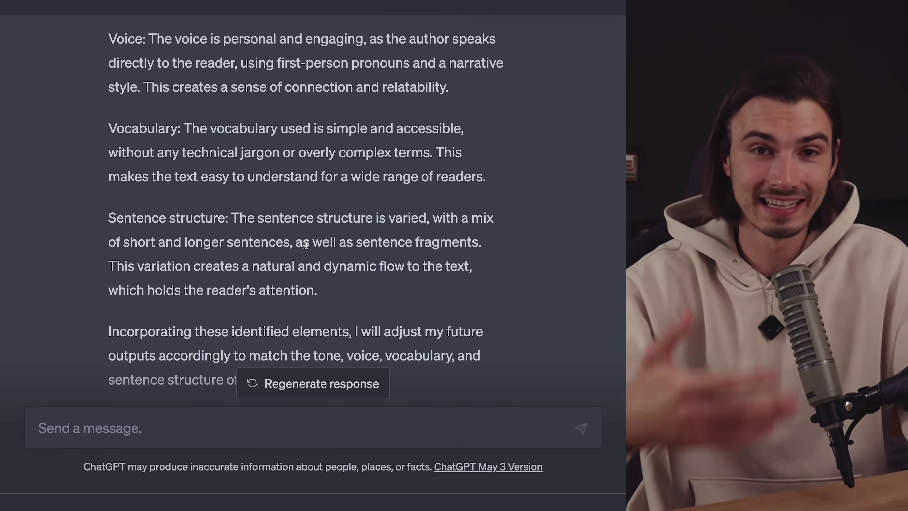
pyautogui.scroll(-1, 306, 245)
pyautogui.moveTo(231, 206); pyautogui.dragTo(477, 234)
pyautogui.click(368, 277)
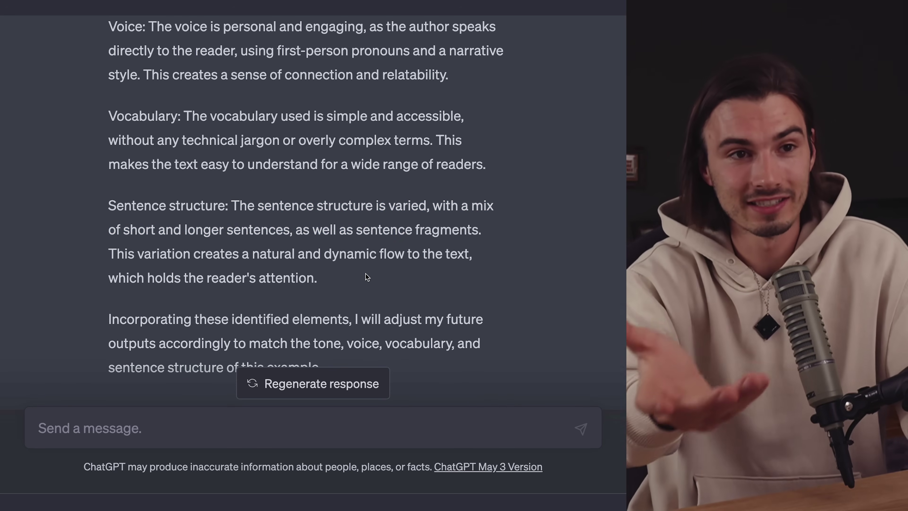
pyautogui.scroll(-1, 367, 277)
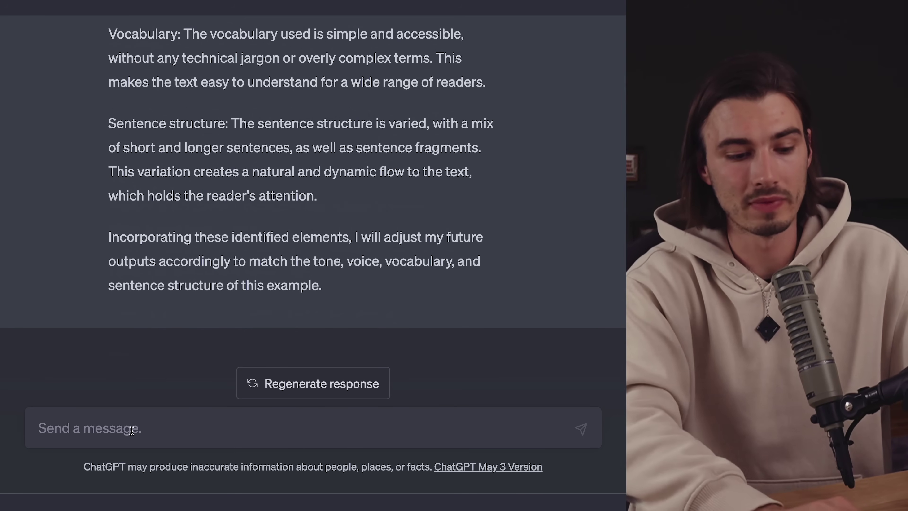
pyautogui.scroll(15, 333, 206)
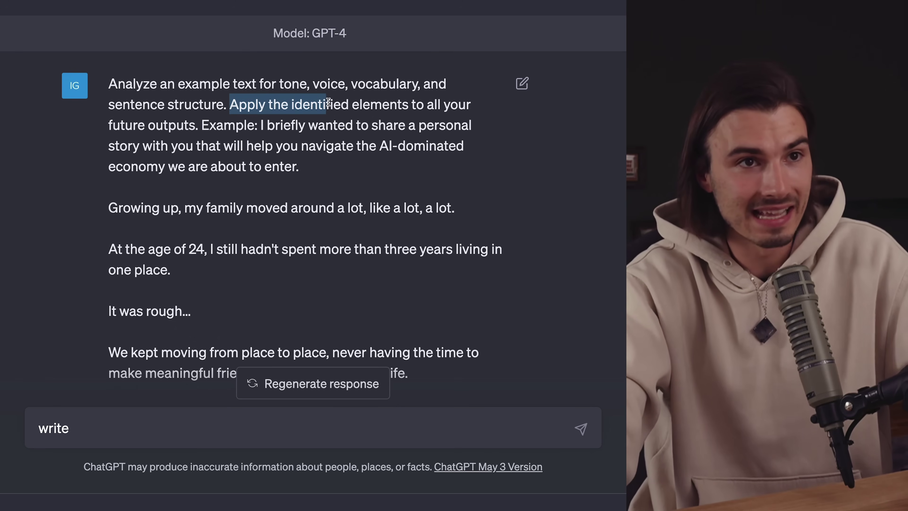
# Send the request for an email to the boss about the bad office coffee
pyautogui.moveTo(332, 101); pyautogui.dragTo(349, 104)
pyautogui.scroll(-15, 45, 474)
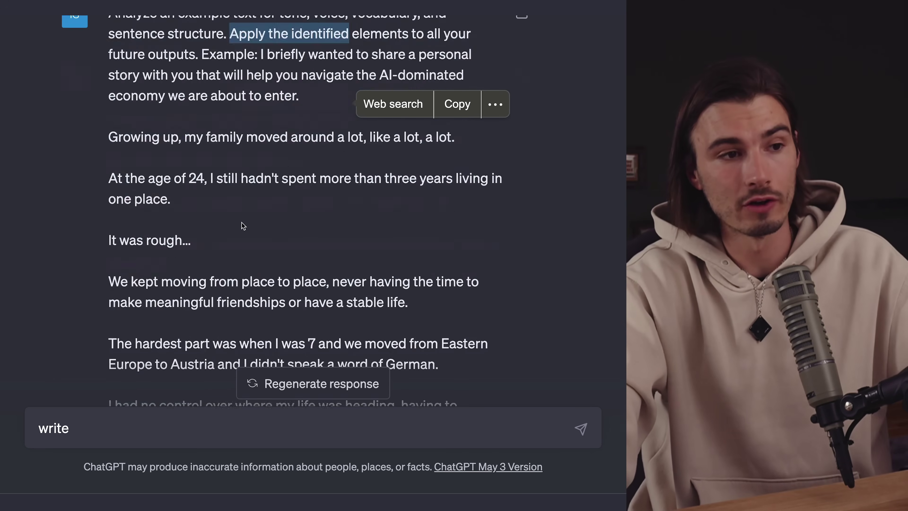
pyautogui.click(122, 425)
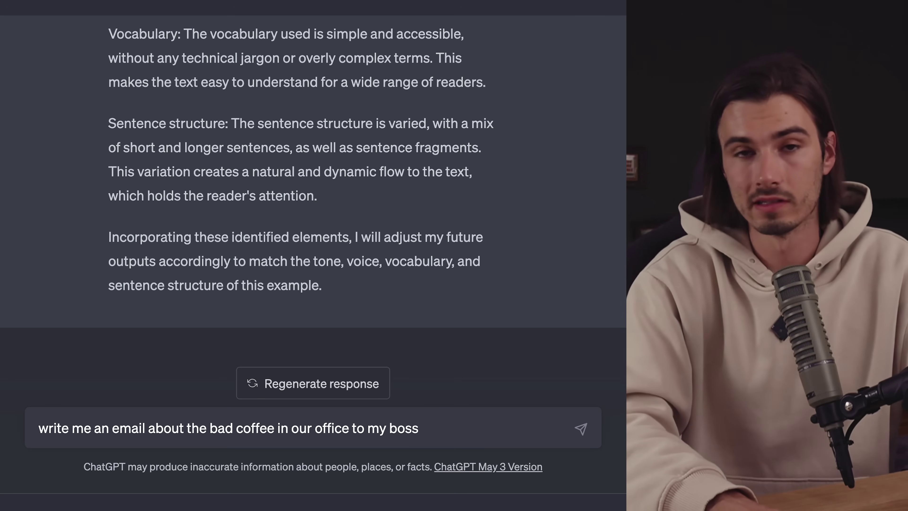
pyautogui.press('Return')
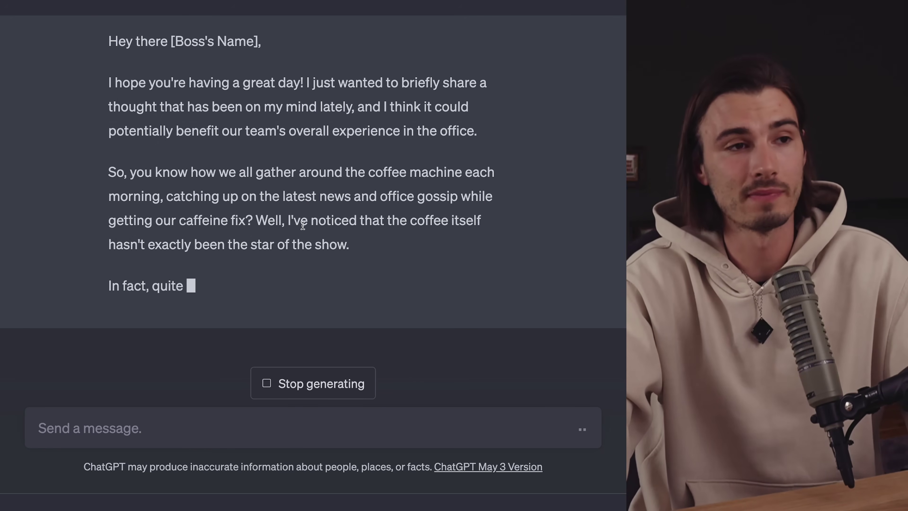
# Review the streaming coffee email, highlighting passages like the one about tough Monday mornings
pyautogui.scroll(5, 251, 215)
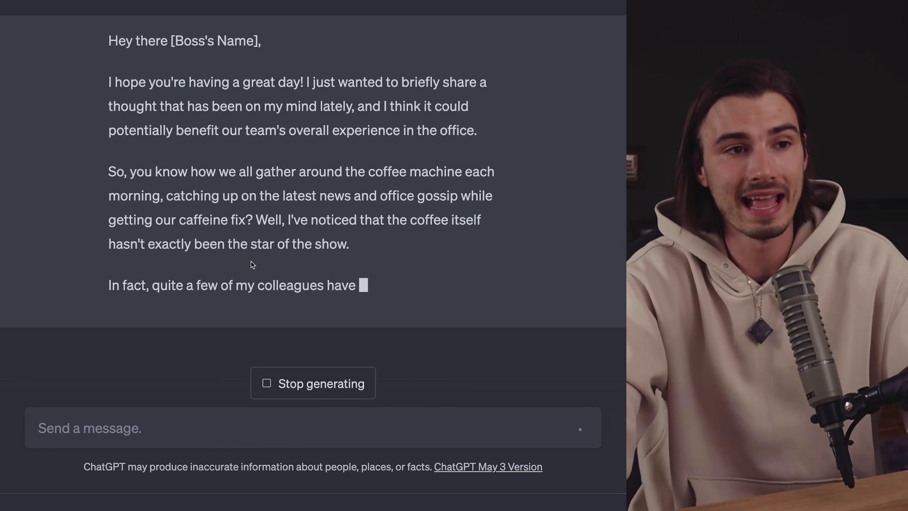
pyautogui.scroll(1, 304, 275)
pyautogui.moveTo(234, 90); pyautogui.dragTo(429, 114)
pyautogui.click(366, 155)
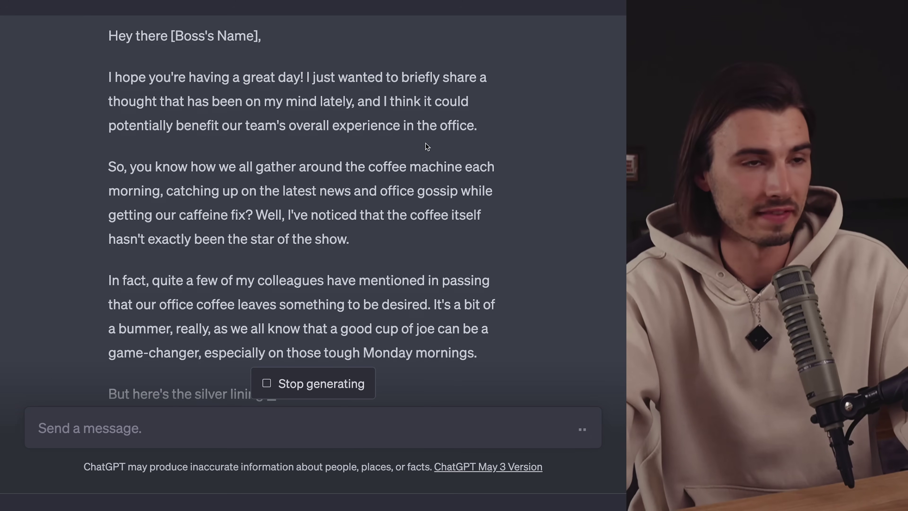
pyautogui.moveTo(434, 228); pyautogui.dragTo(394, 280)
pyautogui.click(329, 286)
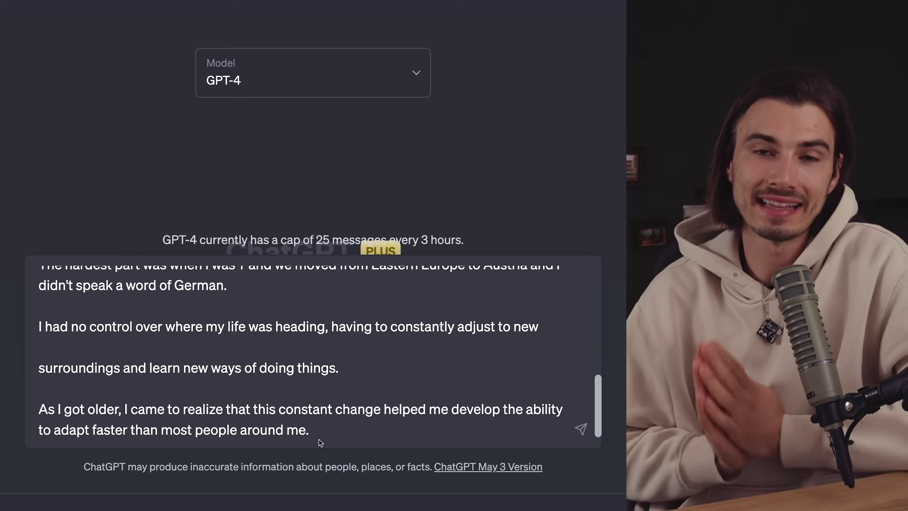
# Send the style-analysis prompt with the example story in the new GPT-4 chat
pyautogui.moveTo(311, 429); pyautogui.dragTo(26, 224)
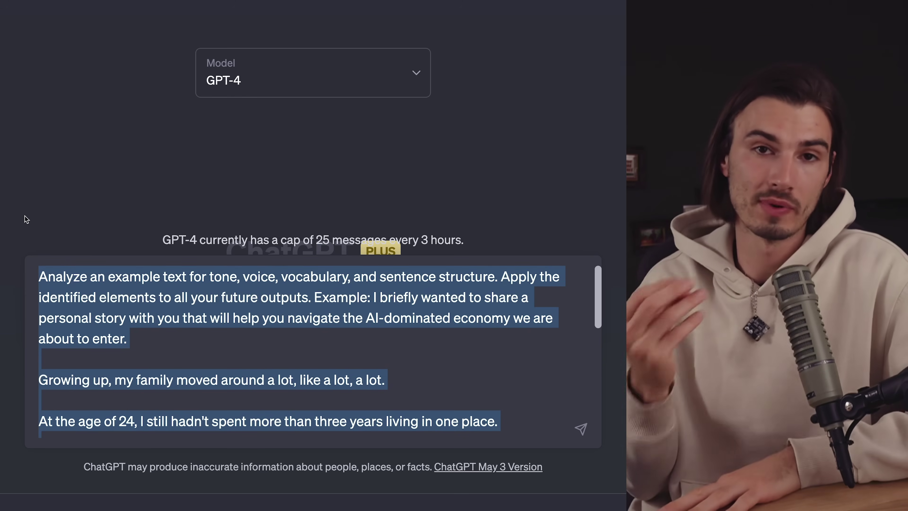
pyautogui.click(367, 359)
pyautogui.press('Return')
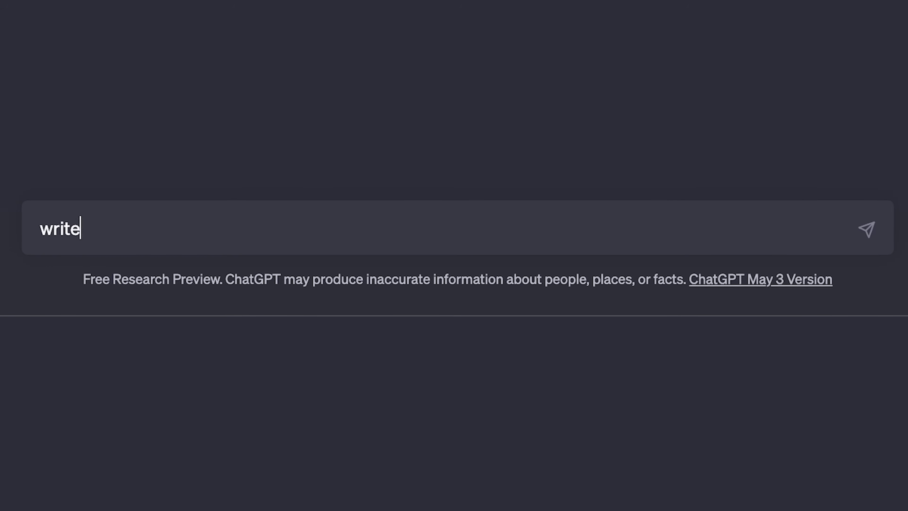
# Add 'me an email about' to the sample prompt and highlight its [type of text] placeholder
pyautogui.write('me an email about')
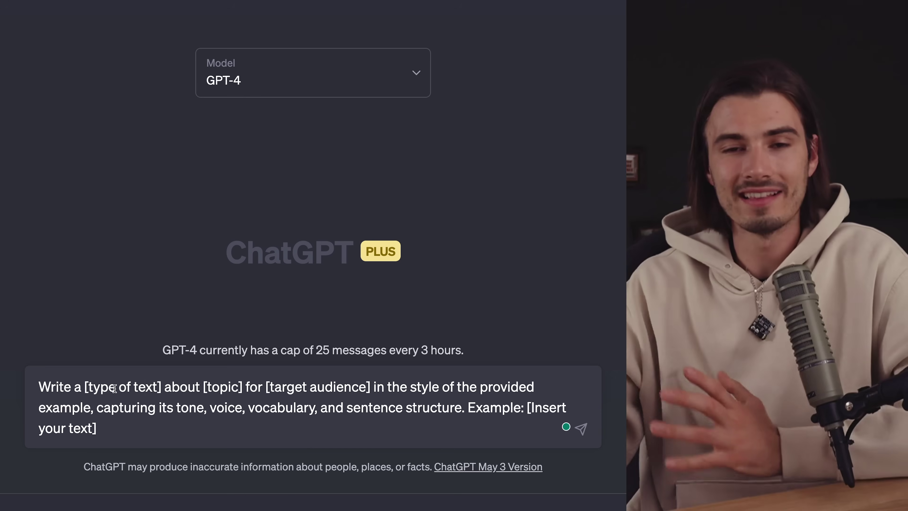
pyautogui.moveTo(84, 388); pyautogui.dragTo(163, 390)
pyautogui.click(244, 390)
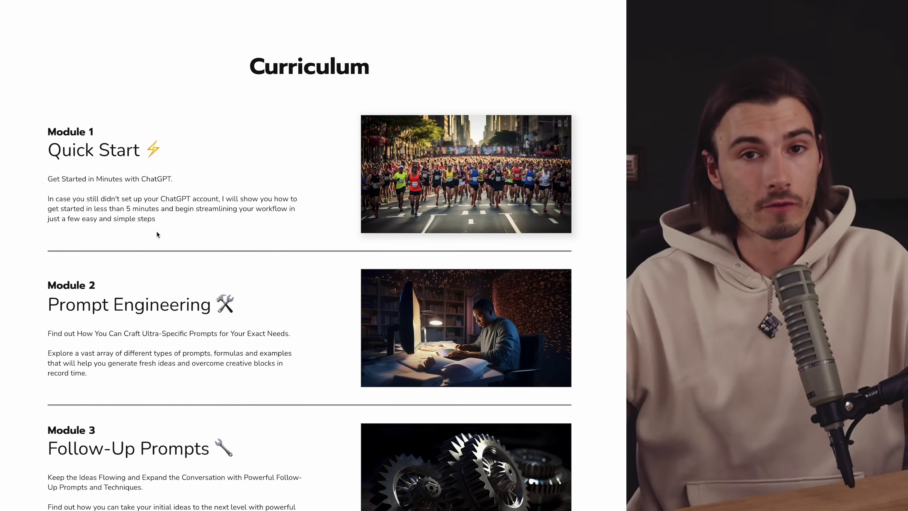
# Scroll the ChatGPT course page down to Module 7 'What's Next' and 'What you get'
pyautogui.scroll(-4, 170, 245)
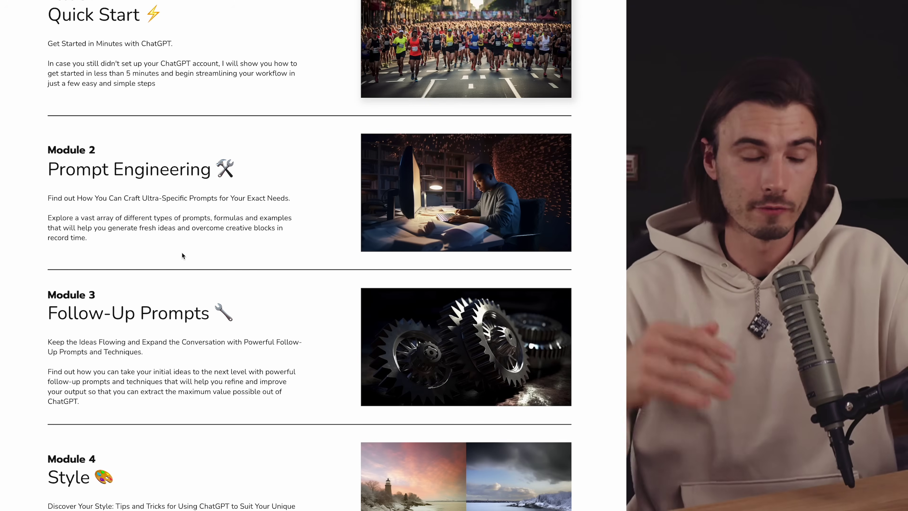
pyautogui.scroll(-6, 221, 250)
pyautogui.scroll(-12, 221, 251)
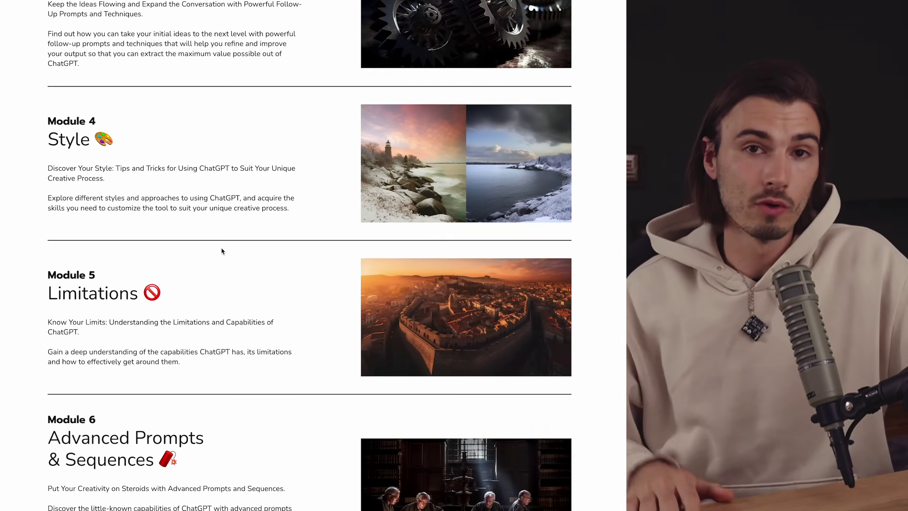
pyautogui.scroll(-13, 224, 252)
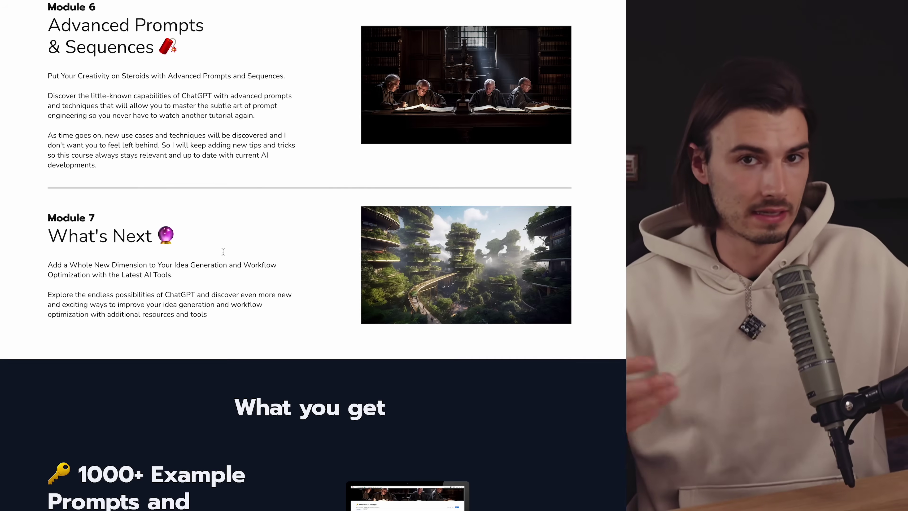